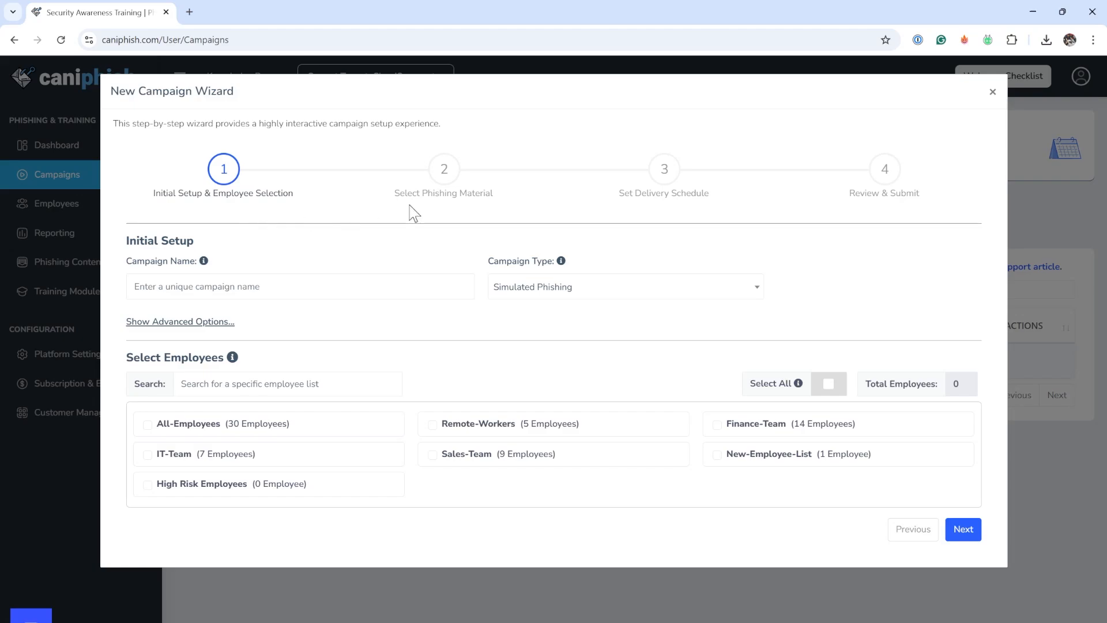
- Set the campaign type to Simulated Phishing & Security Awareness Training and name the campaign Monthly-Training-All
left_click(605, 295)
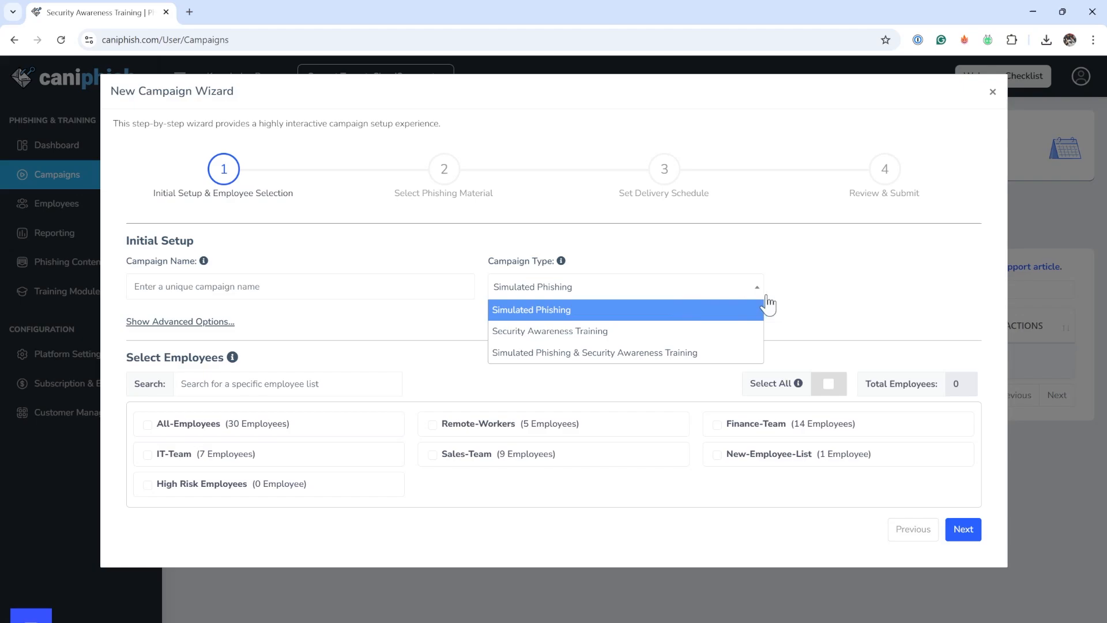
left_click(686, 353)
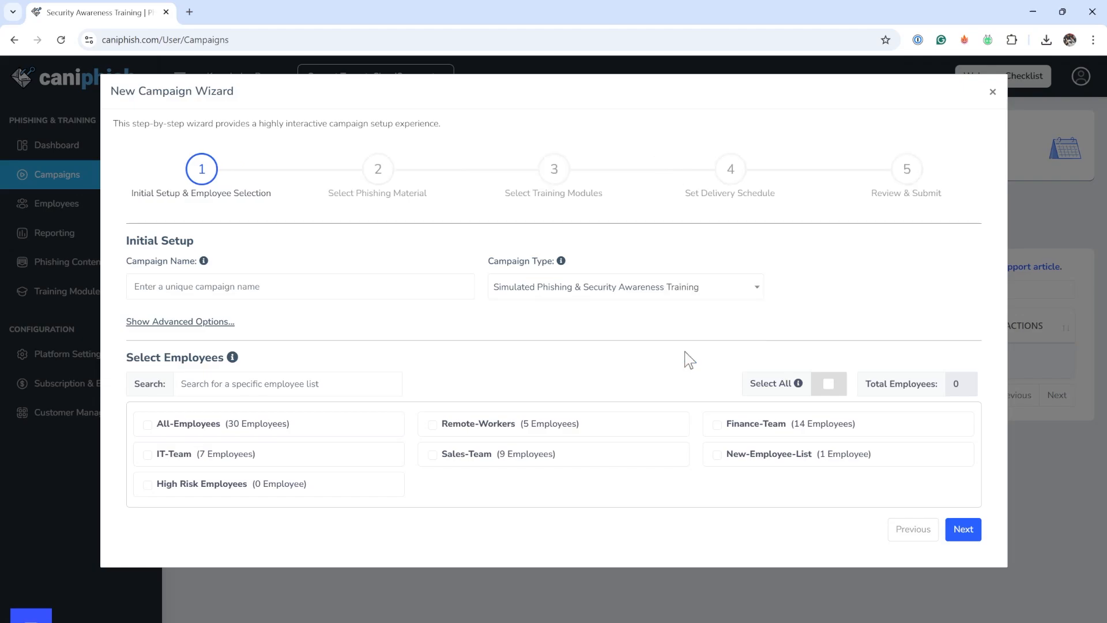
left_click(364, 277)
type("Mon")
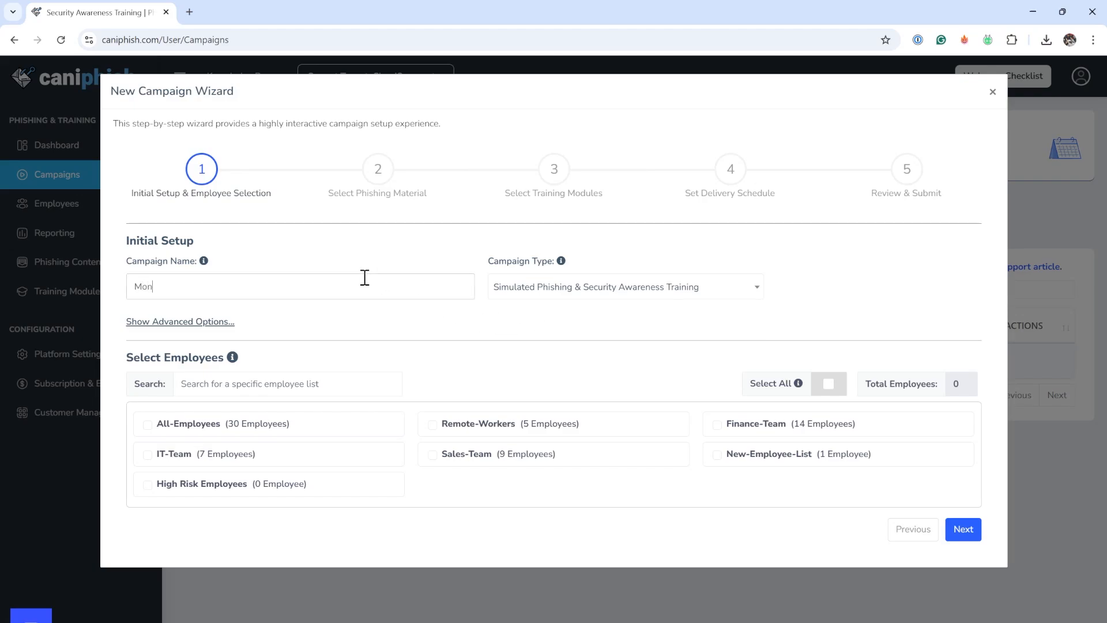
type("thly-Training-All")
- Target the All-Employees list with the campaign and proceed to the phishing material selection
left_click(148, 425)
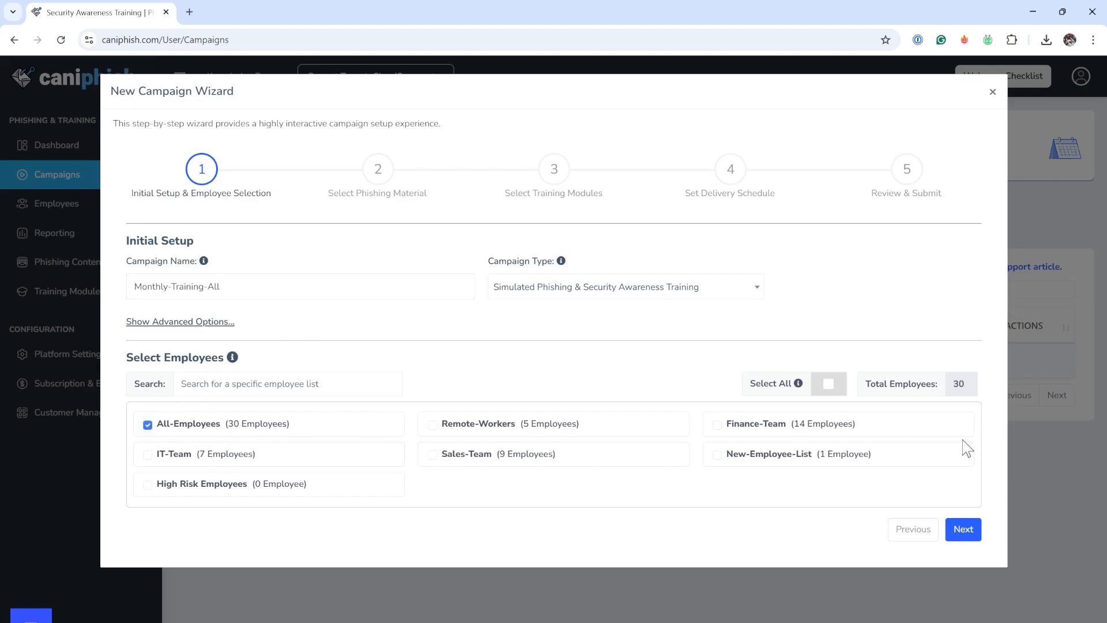
left_click(972, 534)
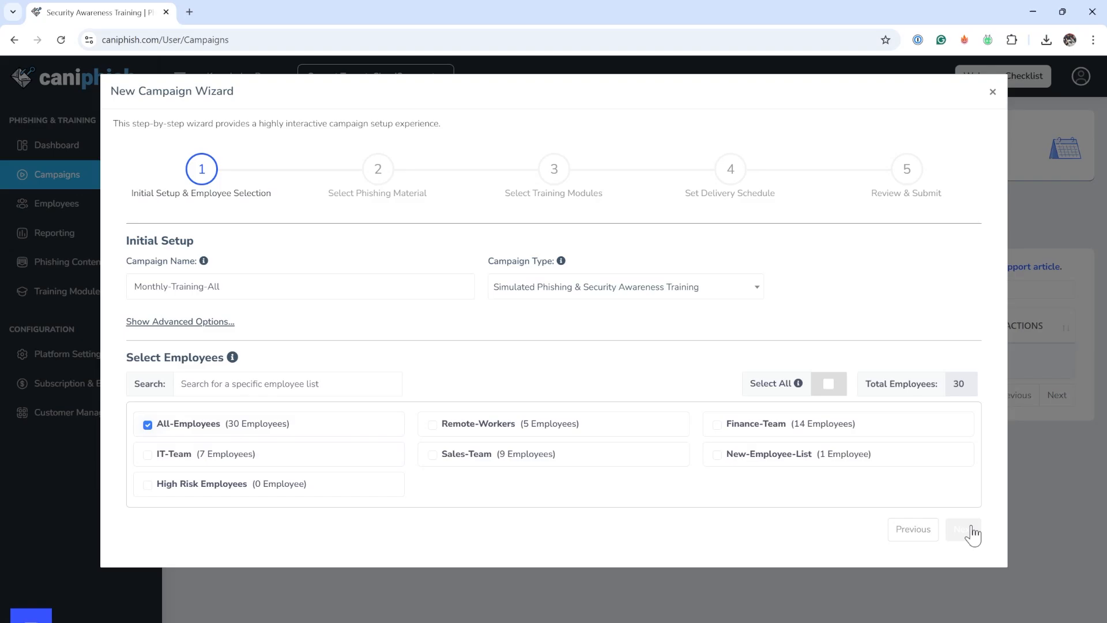
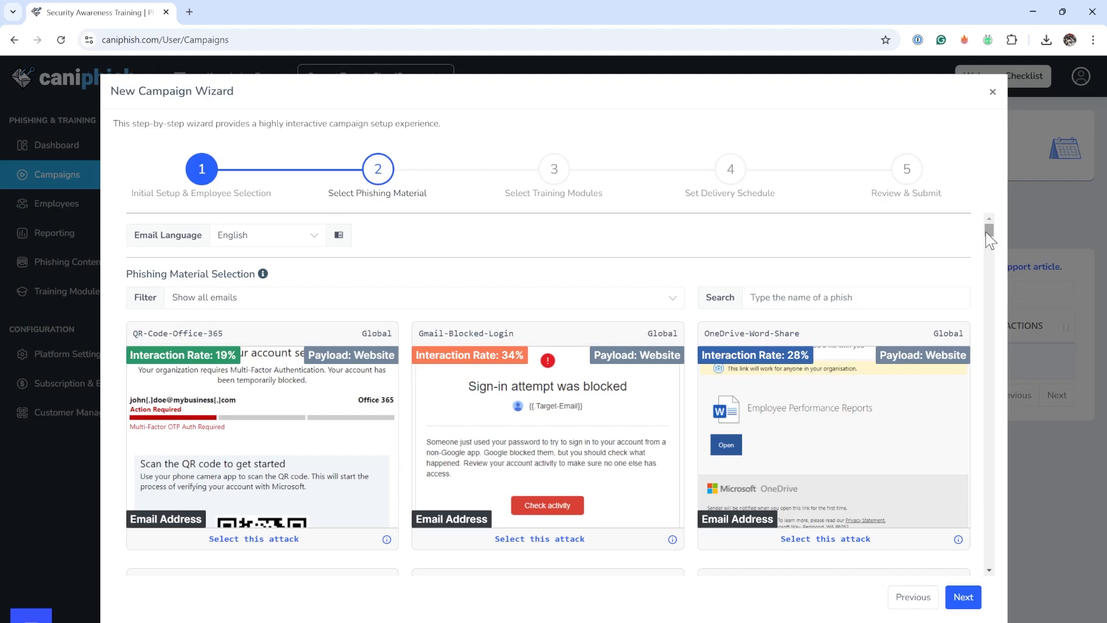
- Filter the phishing emails by Hard detection difficulty and Global service geolocation, applying the filter for this session only
mouse_move(987, 233)
left_mouse_down()
mouse_move(993, 284)
mouse_move(993, 223)
left_mouse_up()
left_click(365, 296)
left_click(408, 152)
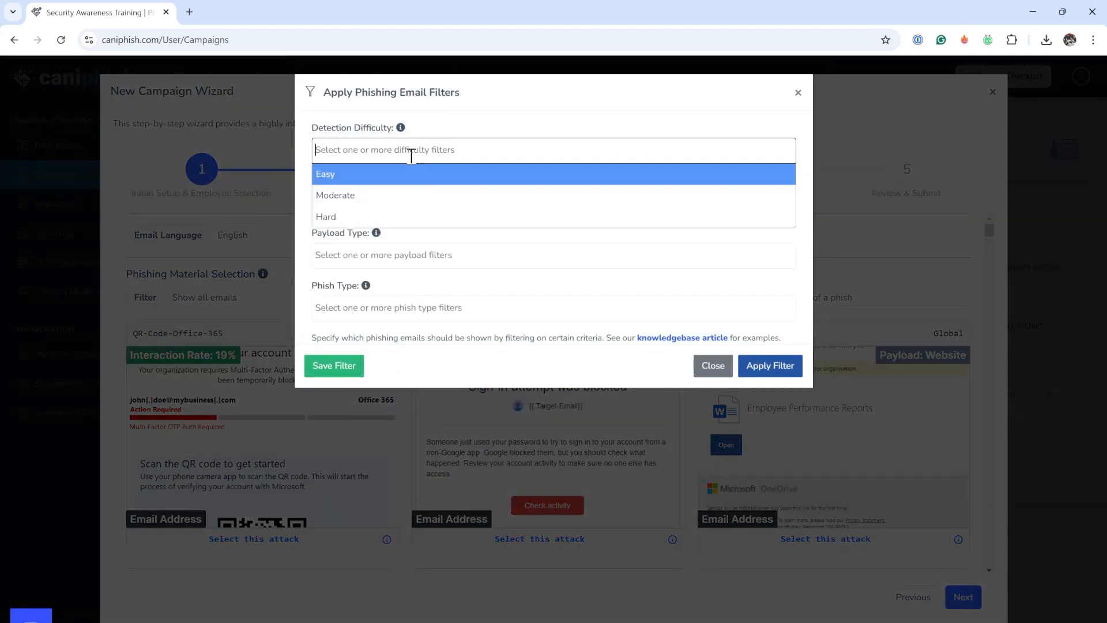
left_click(434, 217)
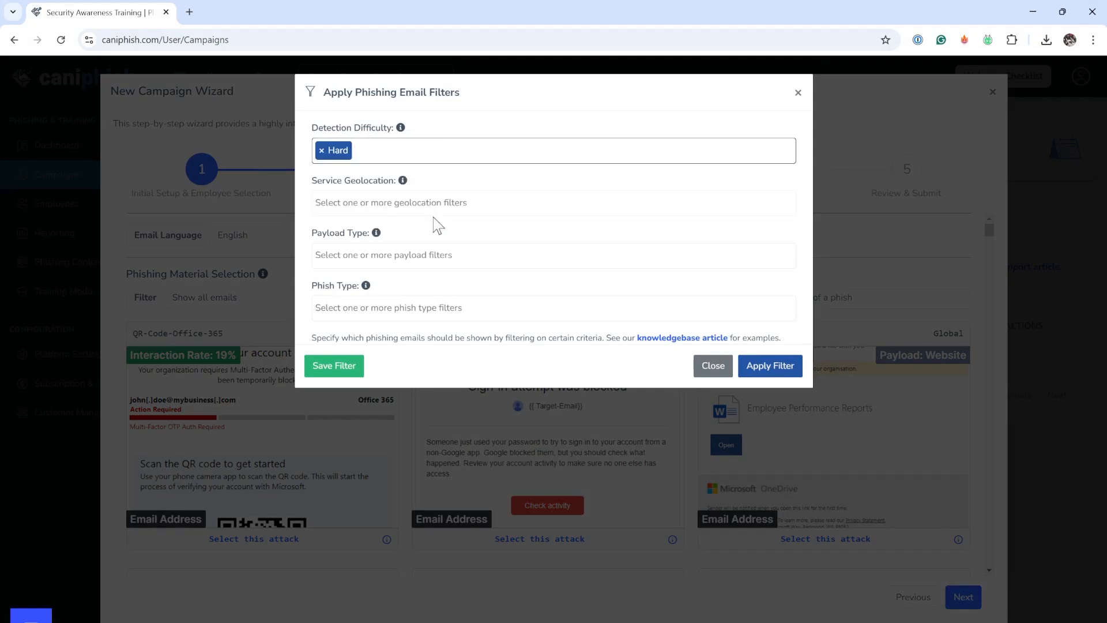
left_click(485, 206)
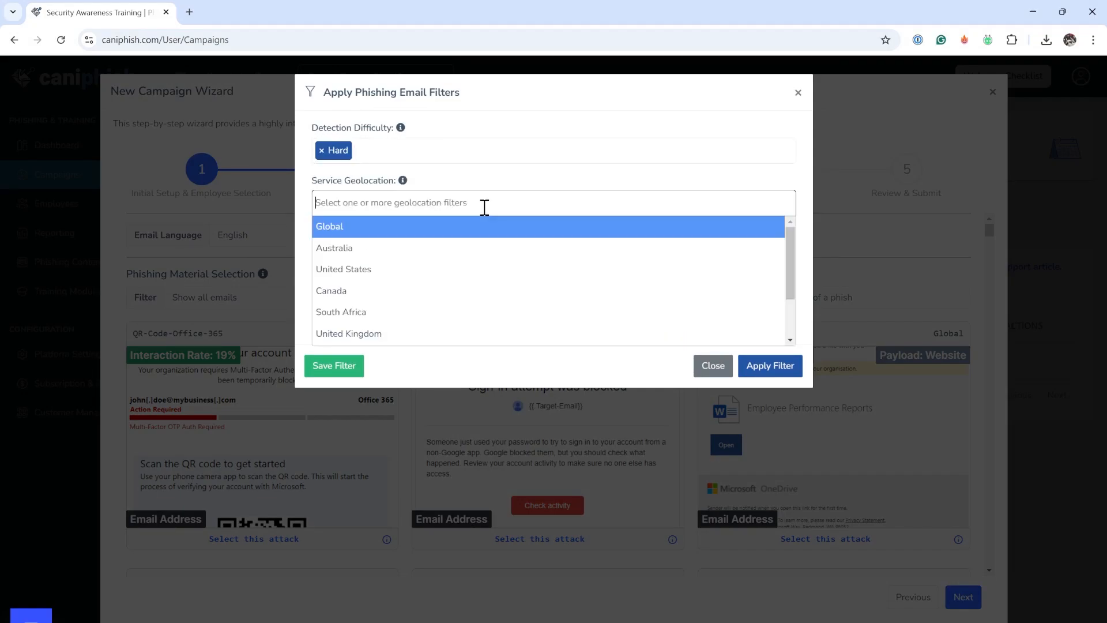
left_click(442, 229)
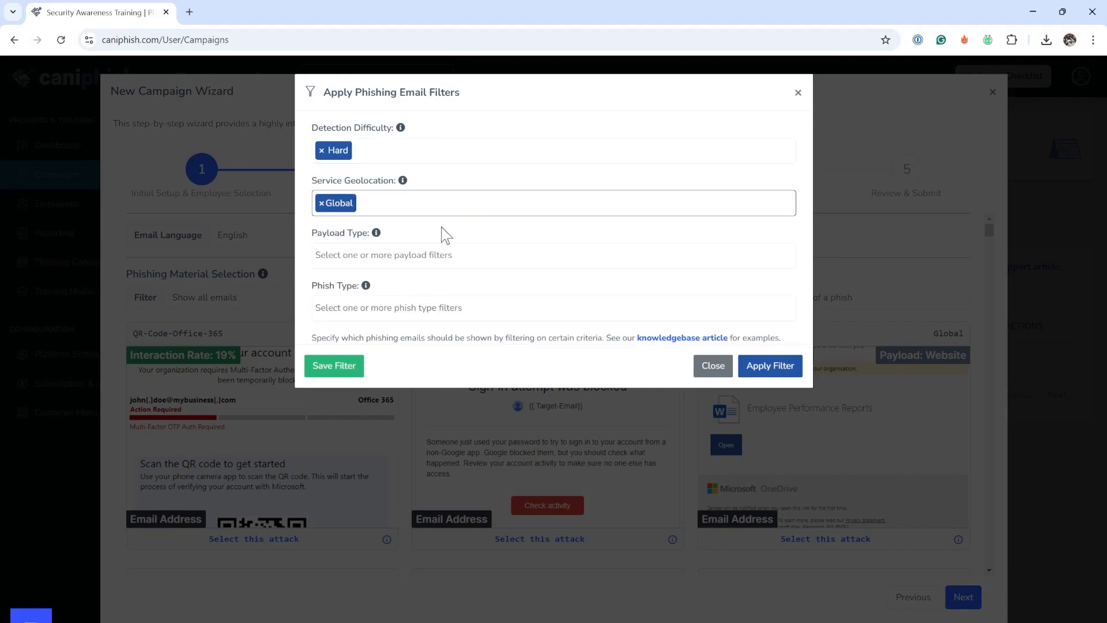
left_click(759, 367)
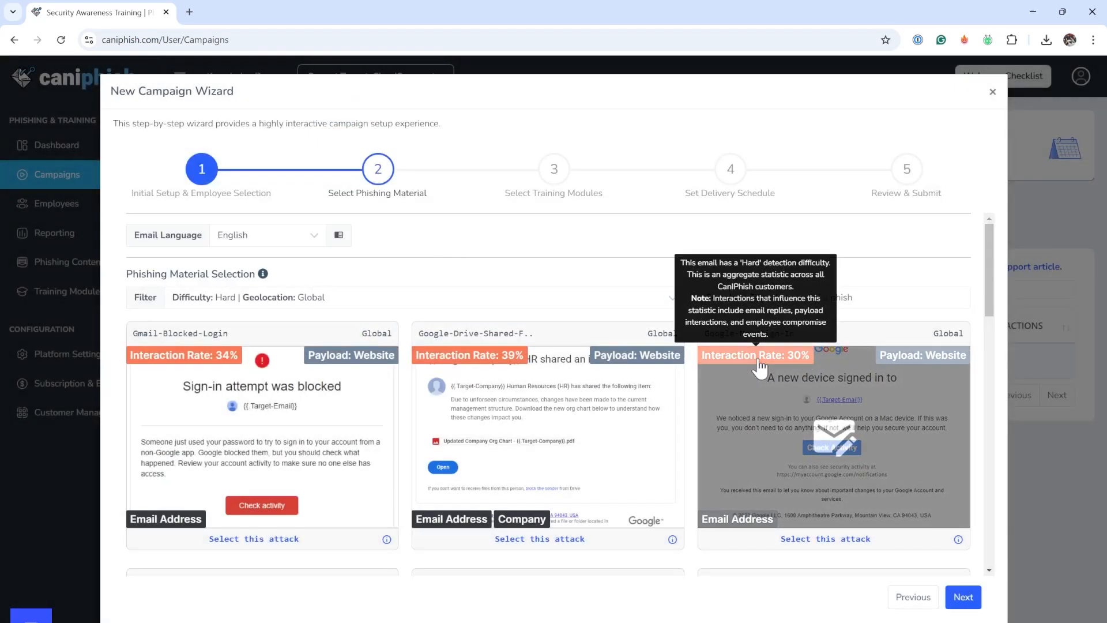
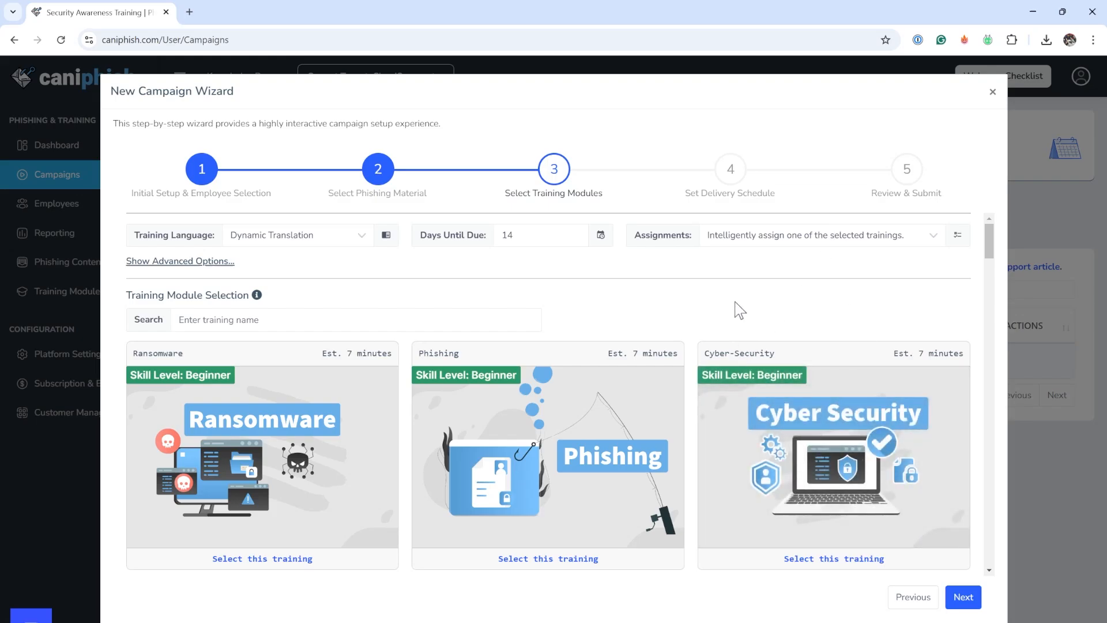
- Check the assignment options available for the selected trainings
mouse_move(206, 385)
left_click(774, 232)
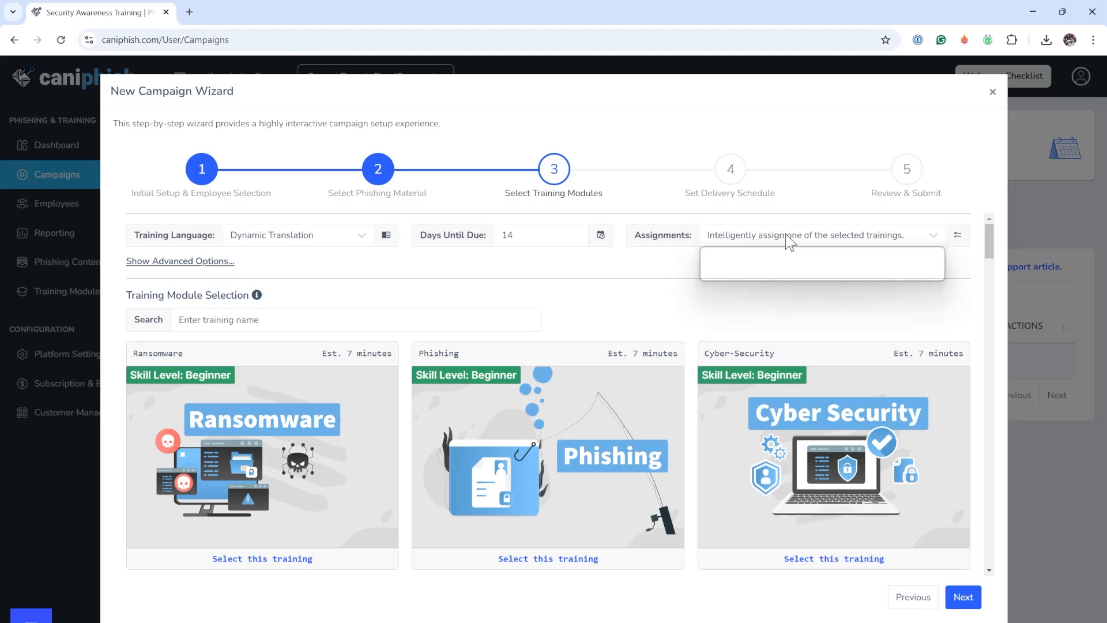
left_click(662, 270)
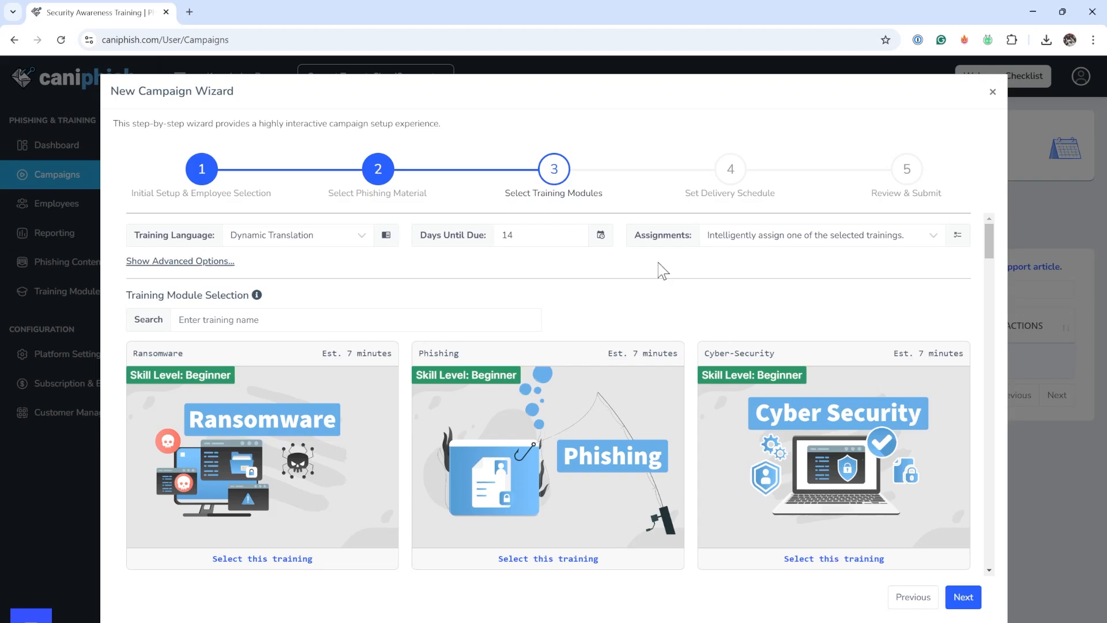
- Select the Ransomware, Phishing, Secure-Internet-Browsing, Multi-Factor-Authentication, Remote-Working and Device-Security training modules
scroll(416, 432, "down", 2)
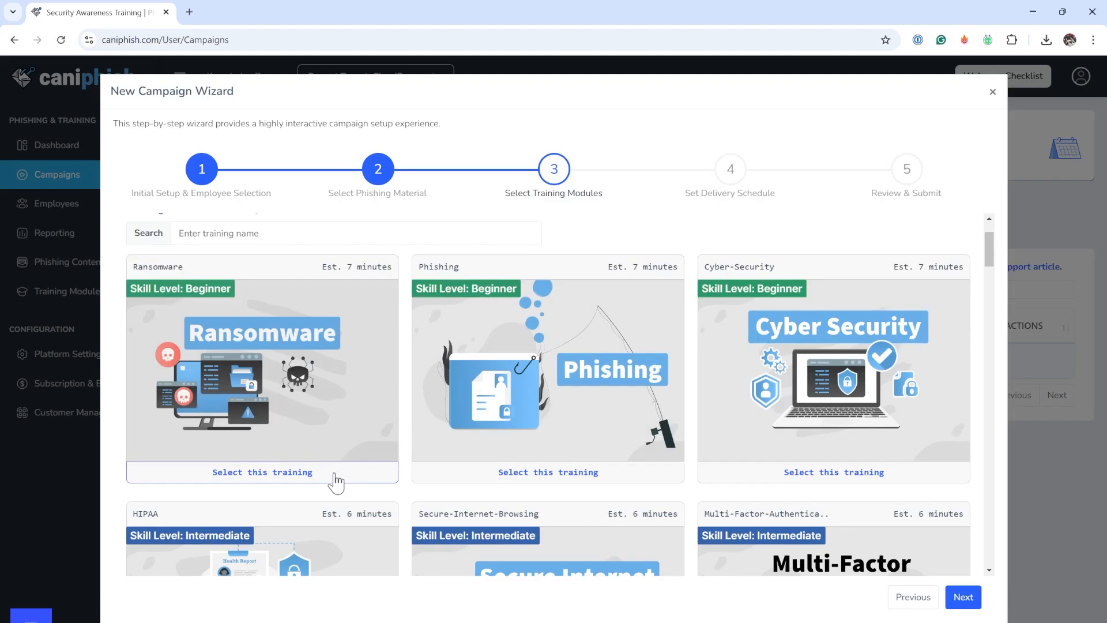
left_click(336, 472)
left_click(544, 472)
scroll(549, 477, "down", 4)
left_click(546, 467)
left_click(819, 466)
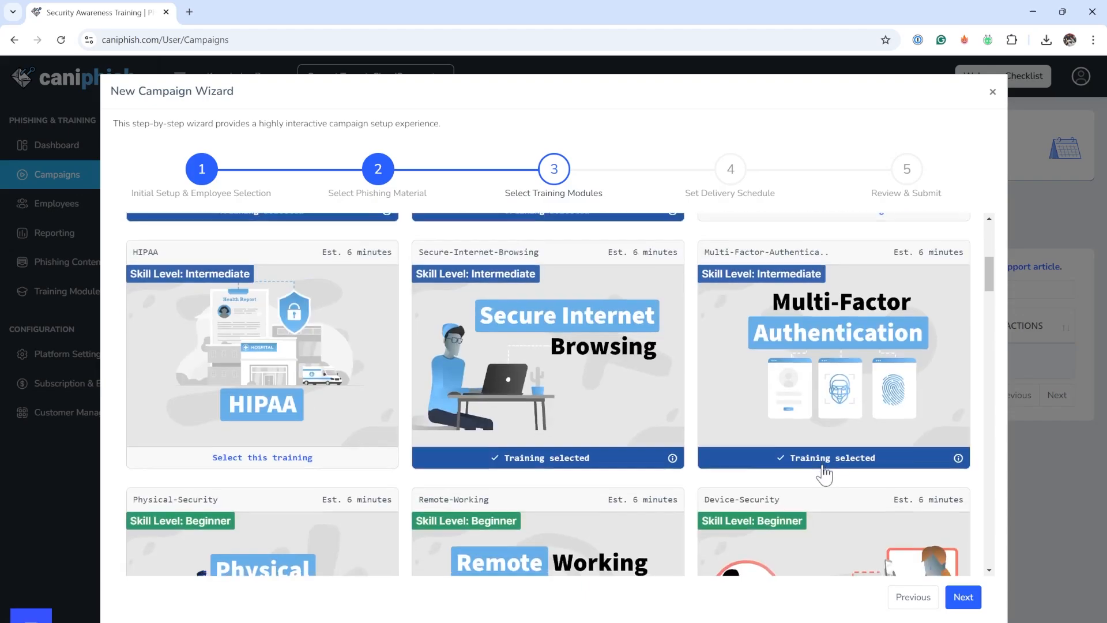
scroll(819, 473, "down", 3)
left_click(644, 535)
left_click(810, 533)
- Add the Situational-Awareness, Privileged-User Best Practices and Defence-in-Depth trainings, and proceed to the delivery schedule
scroll(813, 529, "down", 10)
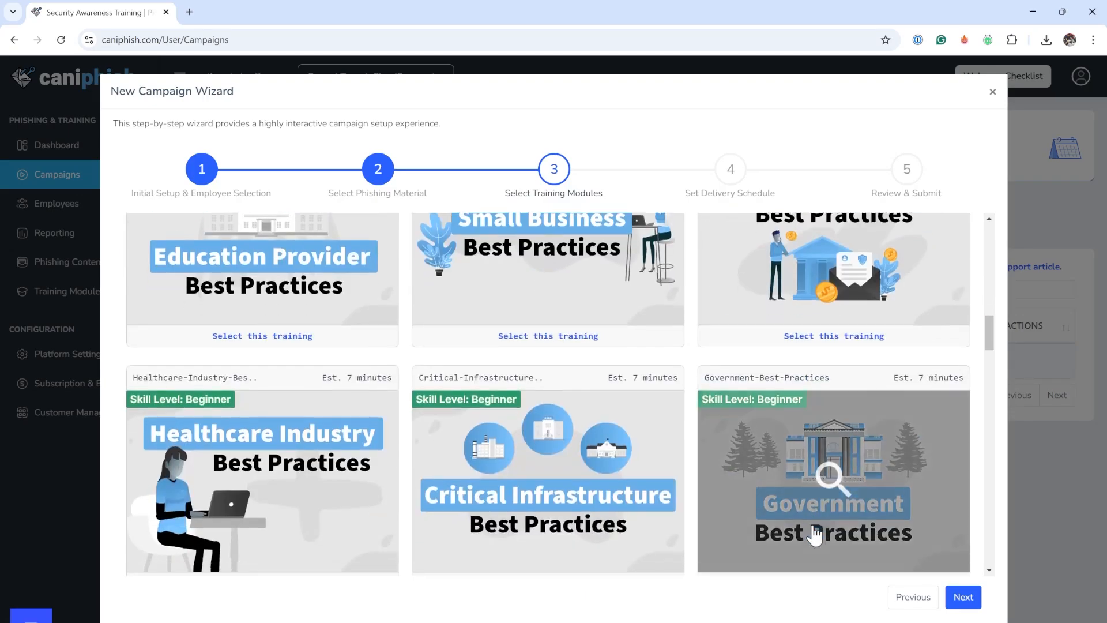
left_click(580, 486)
scroll(749, 484, "down", 2)
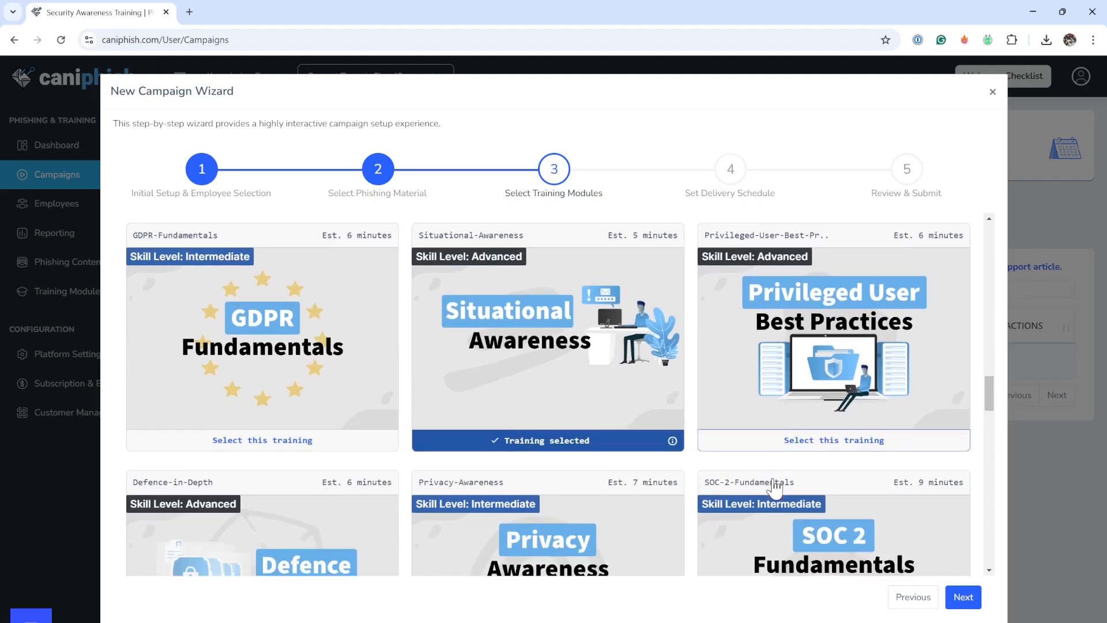
left_click(793, 404)
scroll(783, 425, "down", 5)
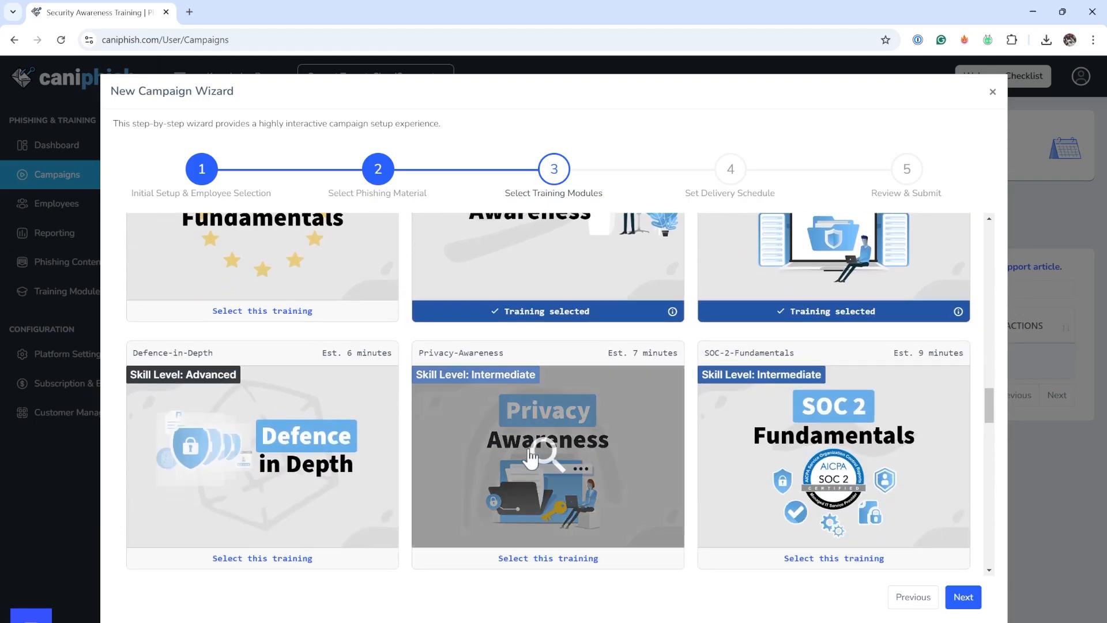
left_click(305, 393)
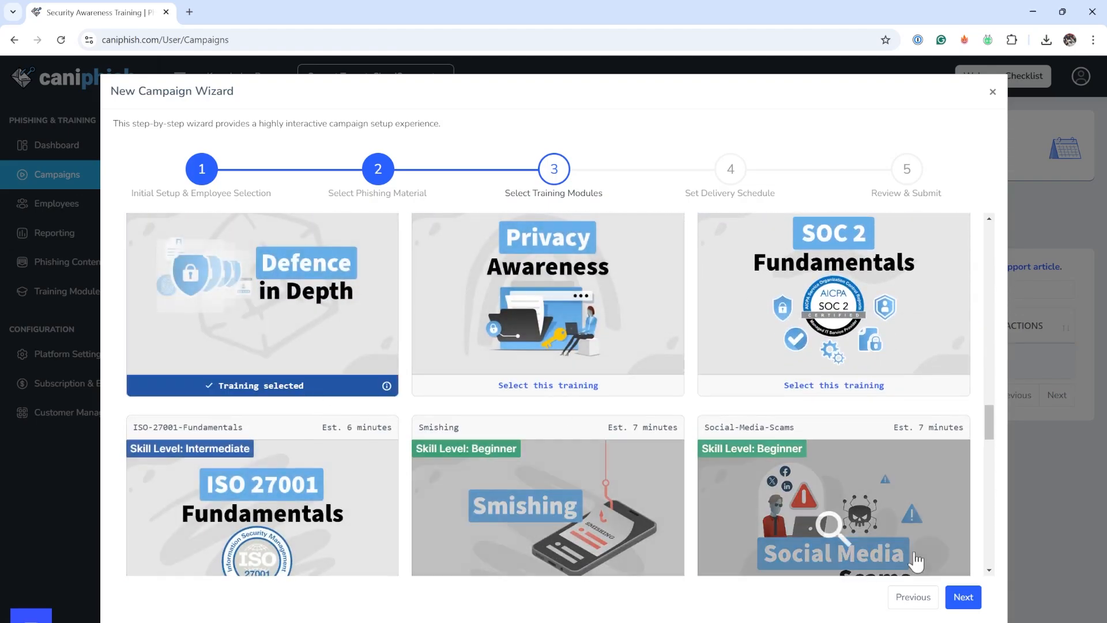
left_click(959, 596)
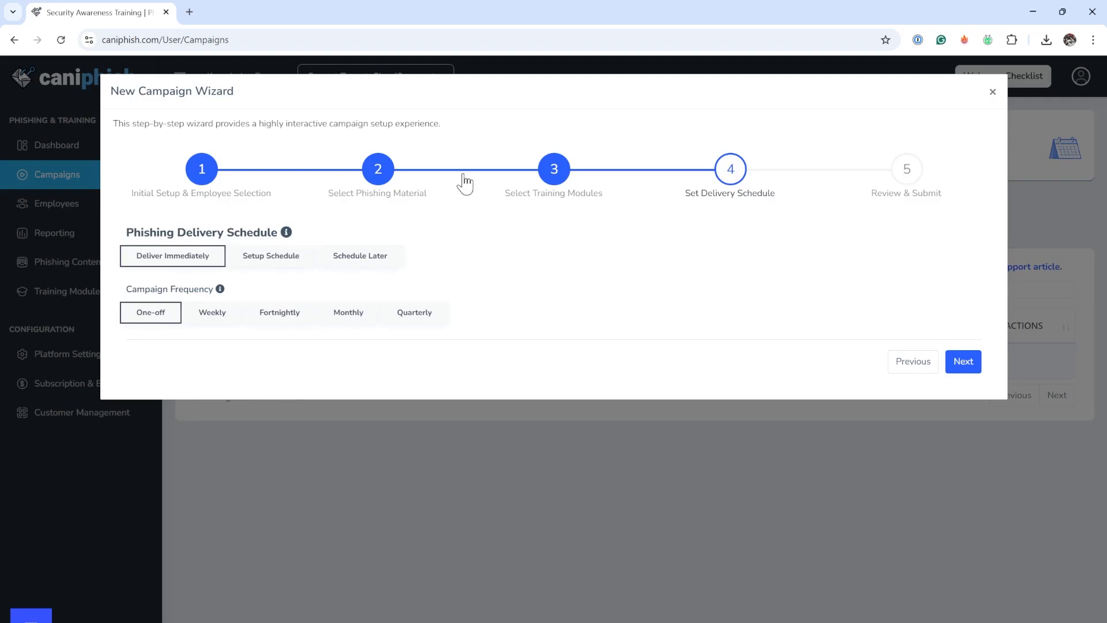
- Set up a phishing delivery schedule running from Feb 17, 2025 to Feb 19, 2025
left_click(271, 261)
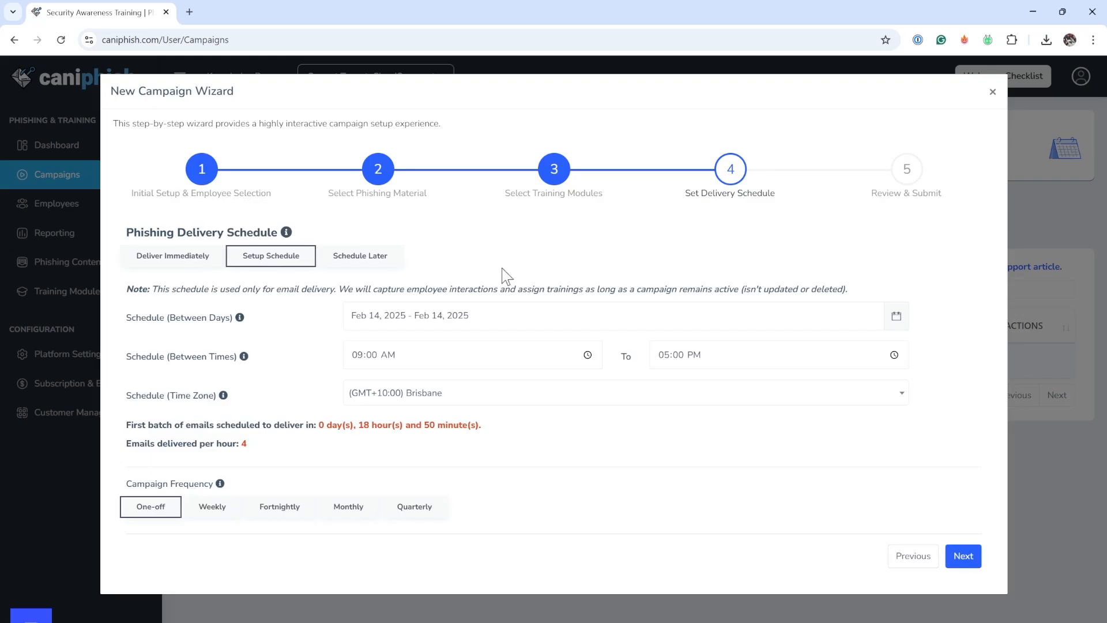
left_click(481, 308)
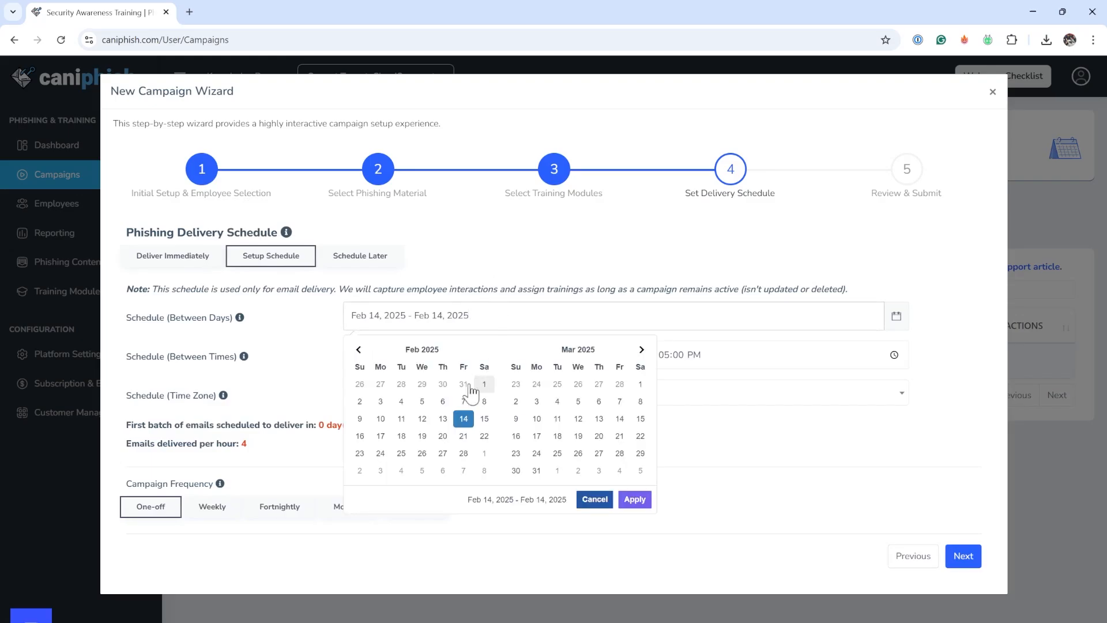
left_click(380, 441)
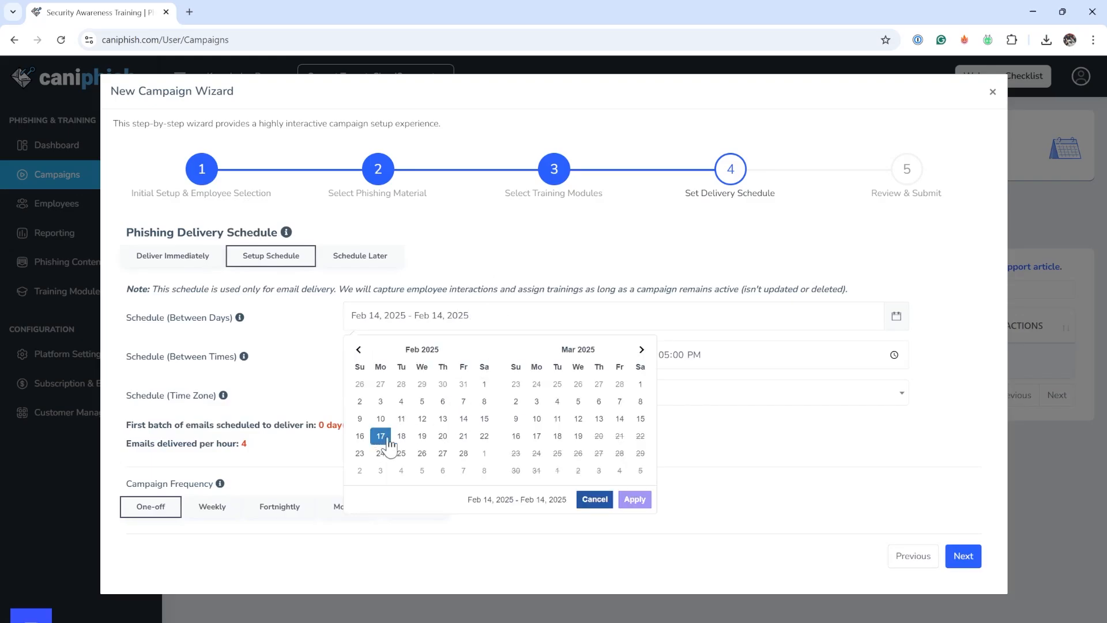
left_click(424, 440)
left_click(633, 500)
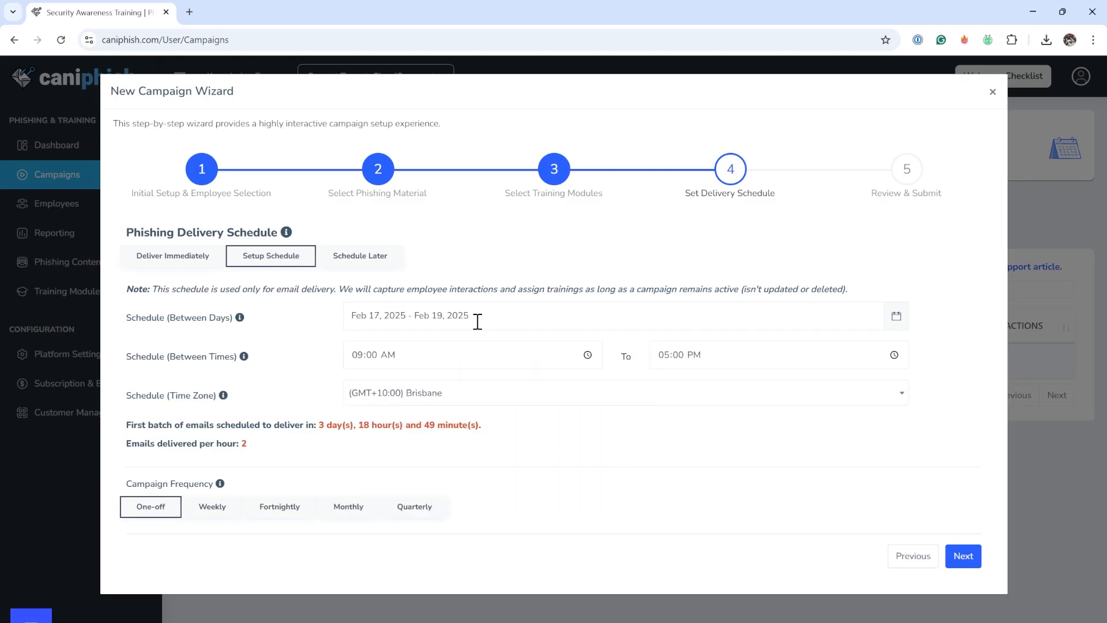
- Set the campaign frequency to Monthly and proceed to the final review stage
left_click(450, 357)
left_click(704, 359)
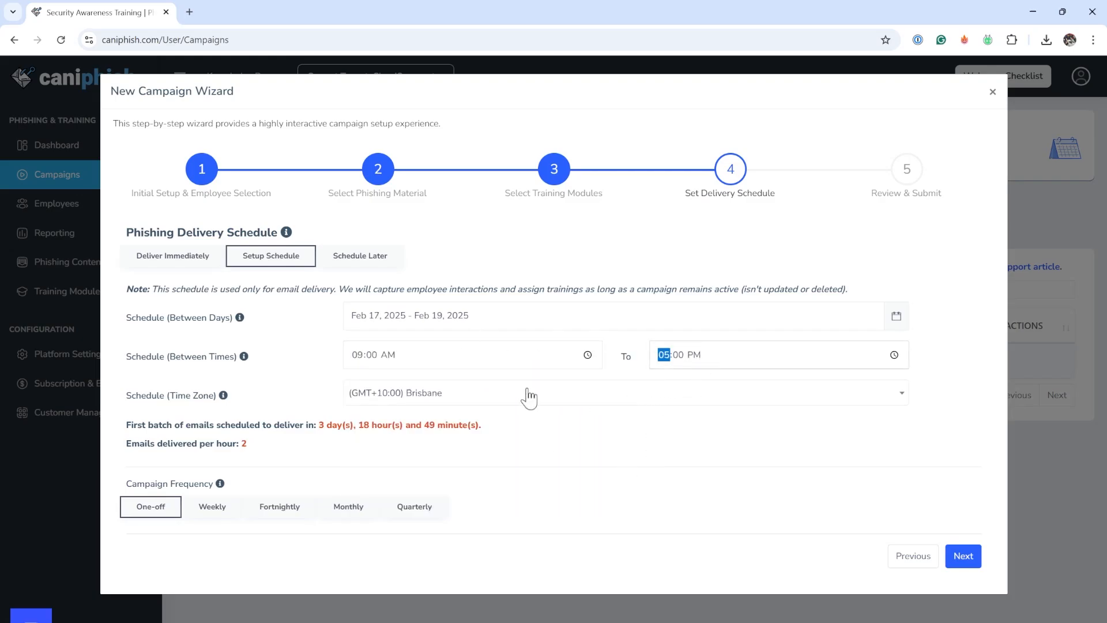
left_click(304, 388)
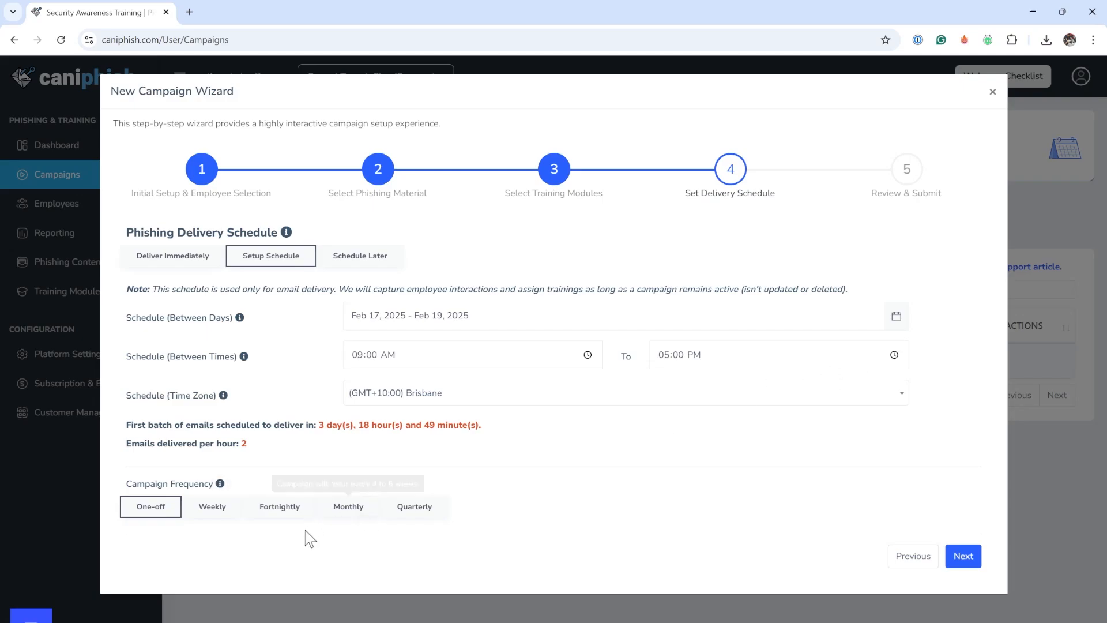
left_click(352, 511)
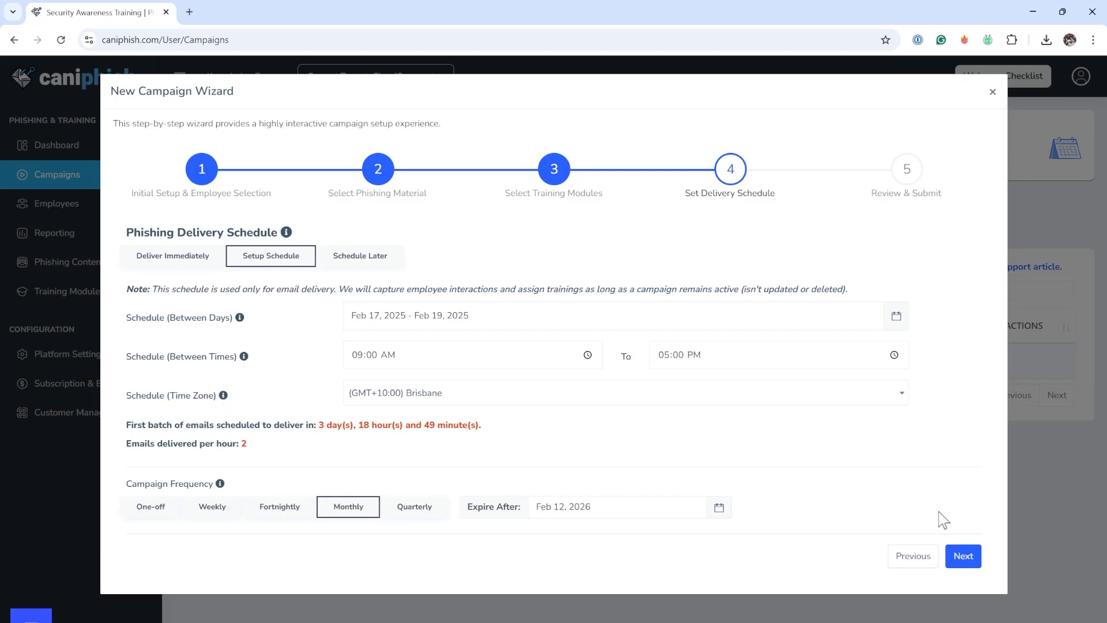
left_click(962, 557)
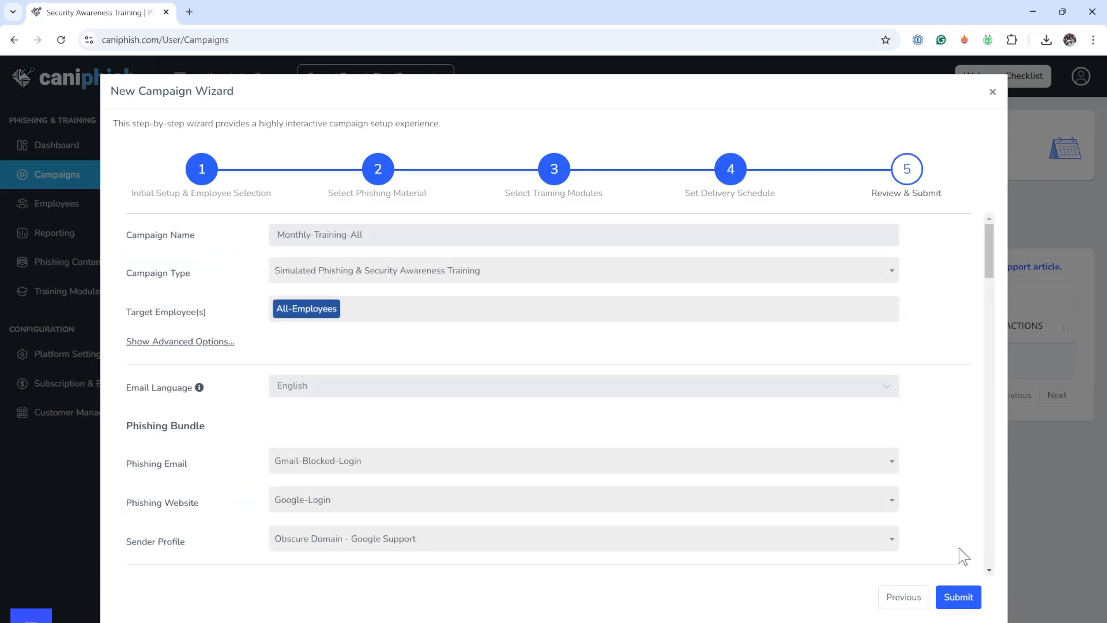
- Review the phishing bundles and training assignments in the campaign summary
scroll(914, 288, "down", 7)
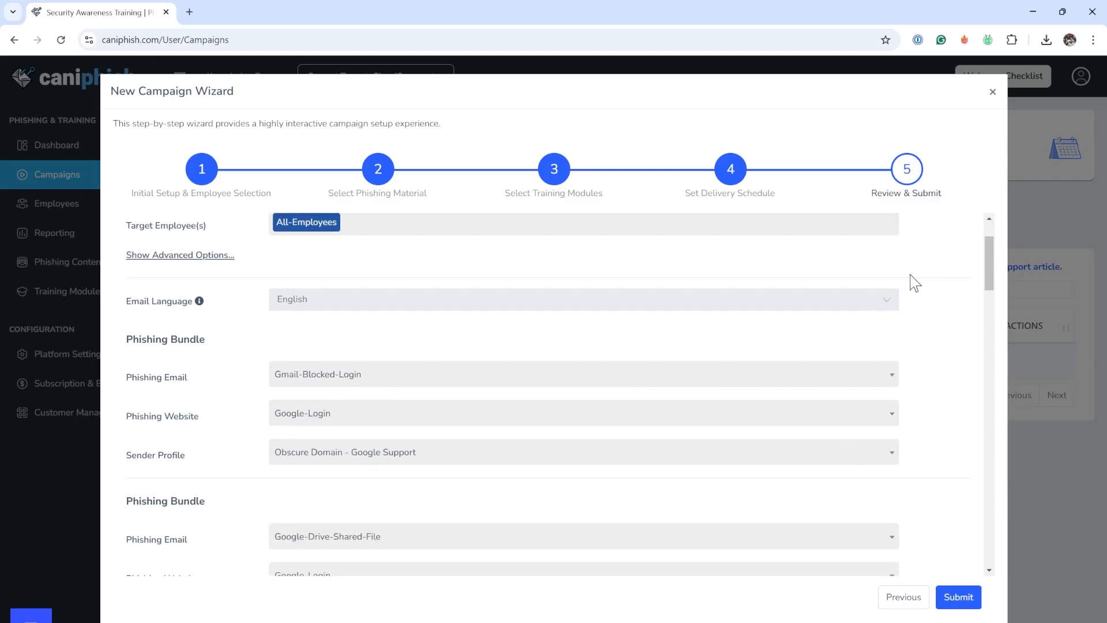
scroll(919, 309, "down", 10)
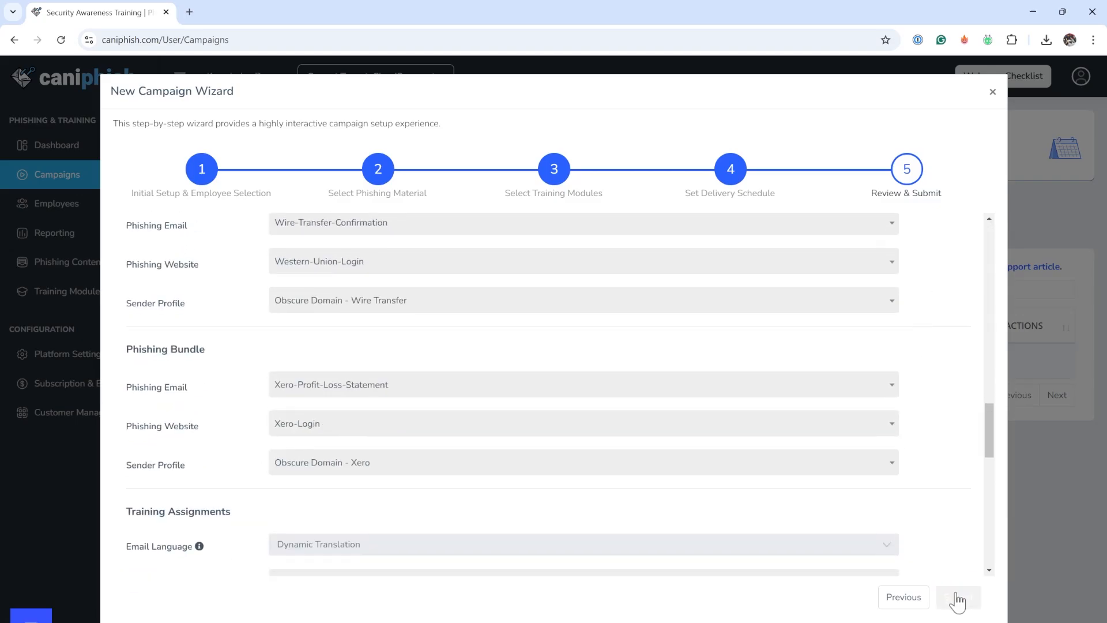